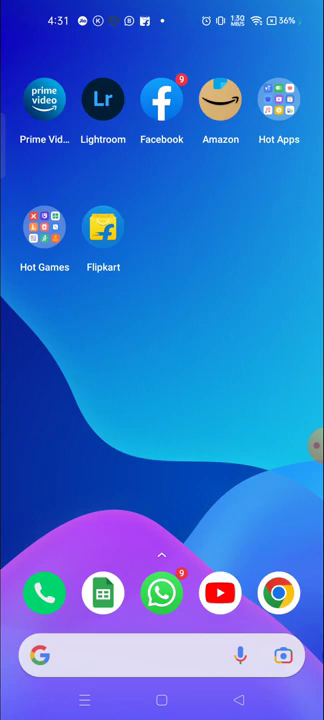
# Swipe to the home screen page that holds the Instagram icon
pyautogui.moveTo(260, 300); pyautogui.dragTo(60, 300)
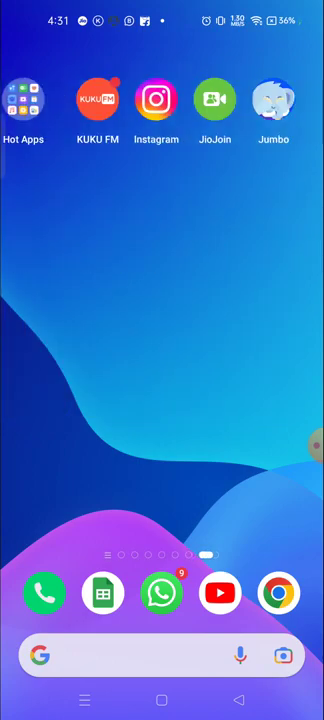
# Launch Instagram and let its home feed finish loading
pyautogui.click(103, 99)
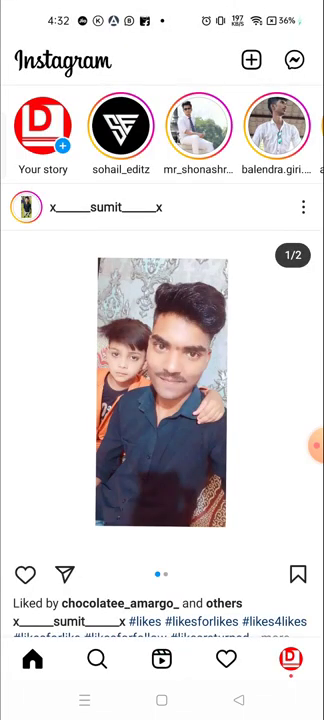
pyautogui.scroll(-5, 162, 400)
pyautogui.scroll(-3, 162, 400)
pyautogui.scroll(3, 162, 400)
pyautogui.scroll(5, 162, 400)
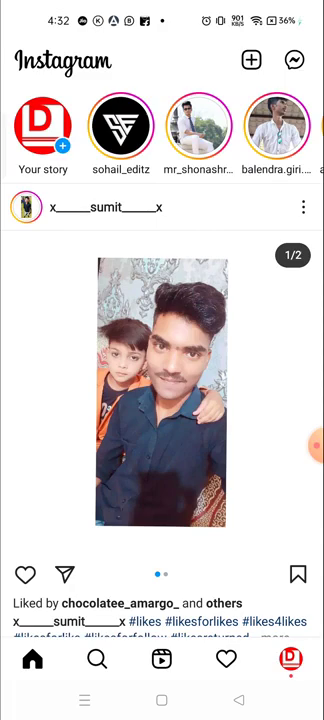
# Go to your own profile and open the DR logo post from the grid
pyautogui.click(290, 658)
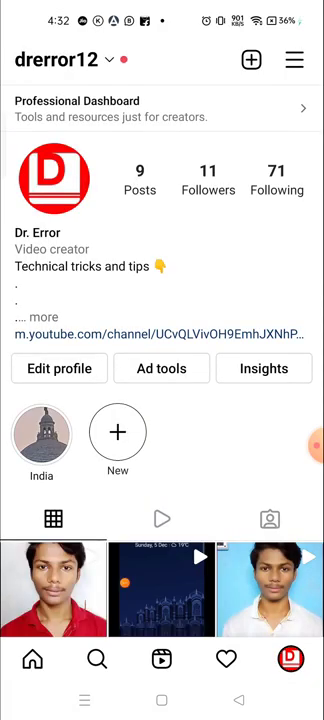
pyautogui.scroll(-5, 162, 400)
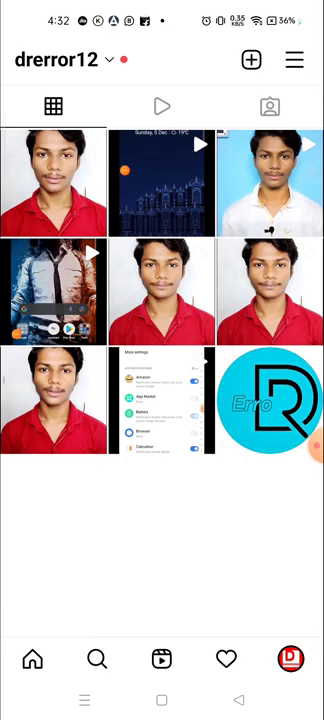
pyautogui.click(270, 400)
pyautogui.scroll(5, 162, 300)
pyautogui.scroll(1, 162, 300)
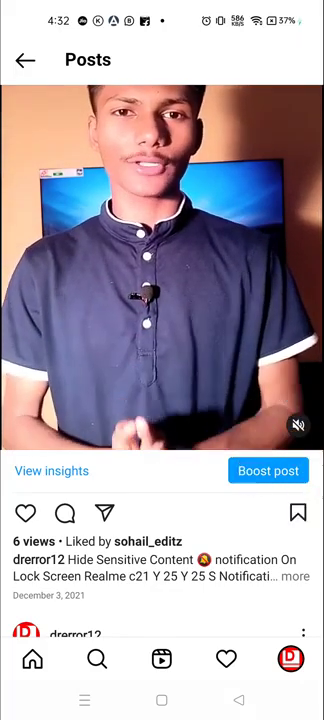
# Show insights for the December 3, 2021 video: 6 views, 2 likes, 0 saves
pyautogui.click(189, 627)
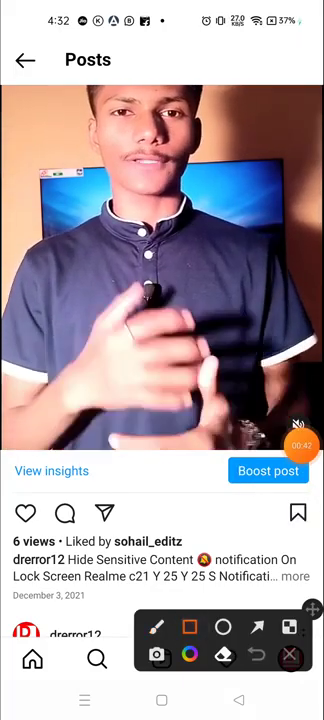
pyautogui.moveTo(13, 459)
pyautogui.mouseDown()
pyautogui.moveTo(19, 484)
pyautogui.moveTo(121, 486)
pyautogui.mouseUp()
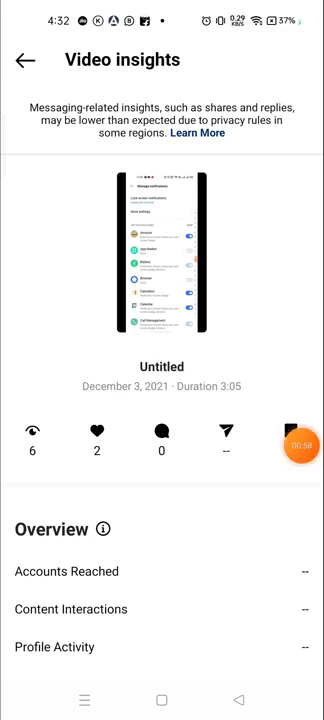
# Review the video's views, likes, comments, shares and saves row
pyautogui.click(313, 447)
pyautogui.click(250, 476)
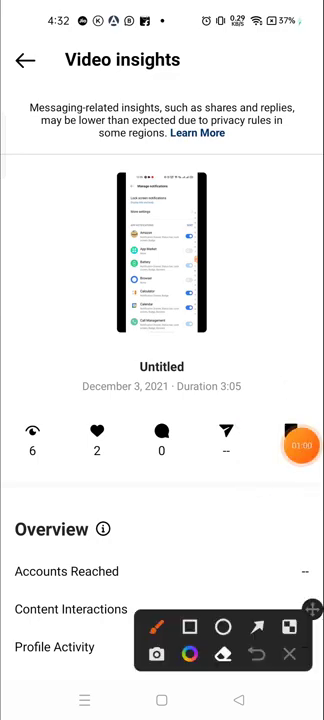
pyautogui.click(189, 627)
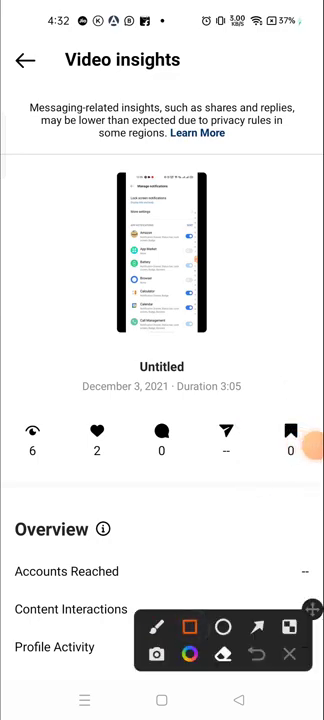
pyautogui.moveTo(215, 412); pyautogui.dragTo(252, 469)
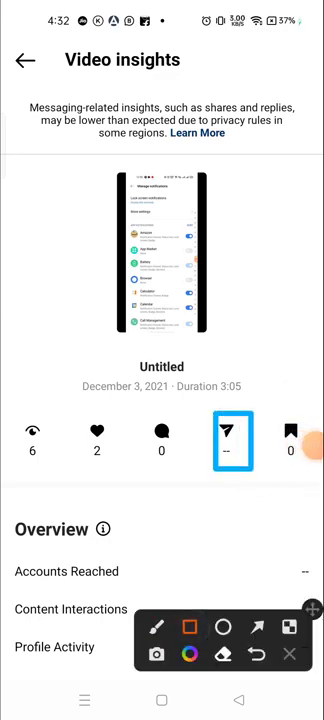
pyautogui.moveTo(269, 414); pyautogui.dragTo(311, 469)
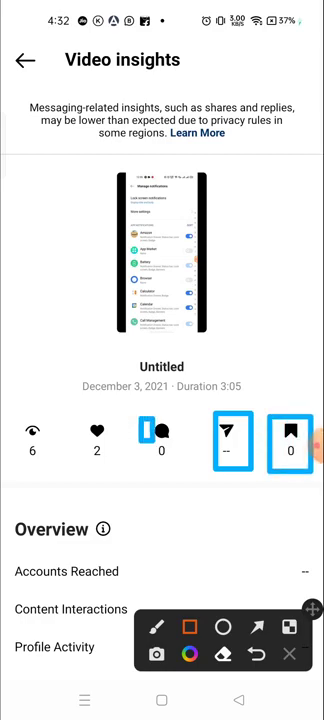
pyautogui.moveTo(139, 416); pyautogui.dragTo(196, 469)
pyautogui.moveTo(74, 422)
pyautogui.mouseDown()
pyautogui.moveTo(103, 457)
pyautogui.moveTo(126, 469)
pyautogui.mouseUp()
pyautogui.moveTo(17, 417)
pyautogui.mouseDown()
pyautogui.moveTo(22, 443)
pyautogui.moveTo(70, 474)
pyautogui.mouseUp()
pyautogui.click(257, 627)
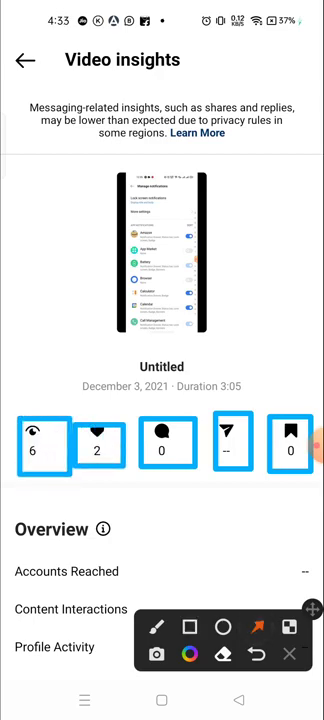
pyautogui.moveTo(259, 234); pyautogui.dragTo(291, 430)
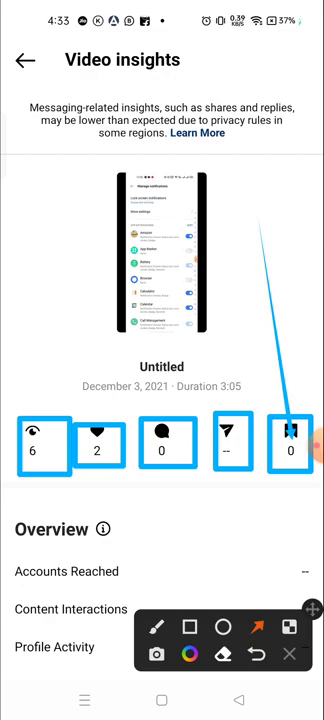
pyautogui.click(289, 654)
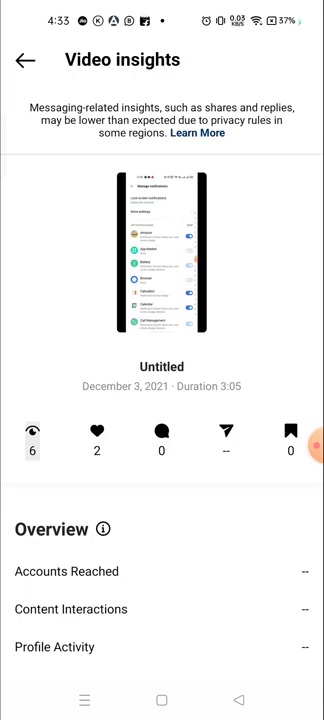
pyautogui.scroll(-8, 162, 400)
pyautogui.scroll(-3, 162, 400)
pyautogui.click(25, 60)
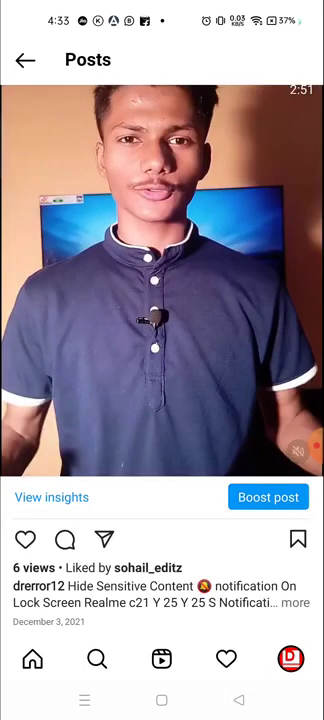
pyautogui.scroll(-5, 162, 400)
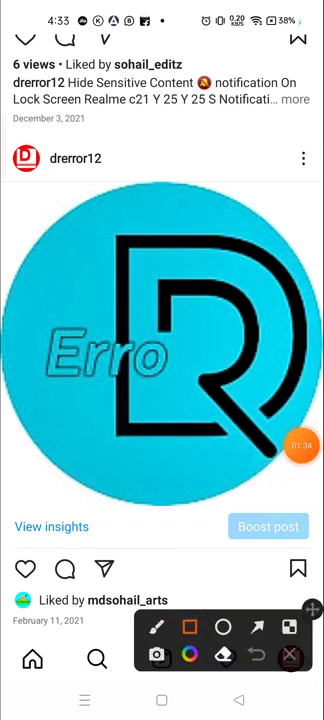
pyautogui.moveTo(9, 511); pyautogui.dragTo(117, 544)
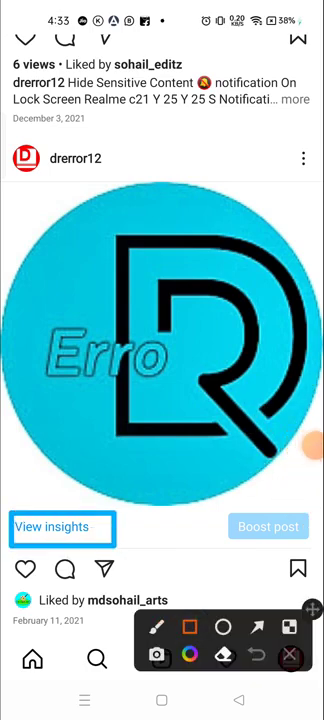
pyautogui.click(290, 656)
pyautogui.click(52, 545)
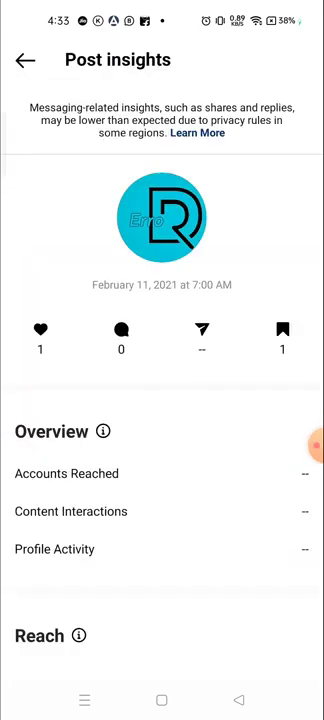
pyautogui.click(314, 447)
pyautogui.click(251, 475)
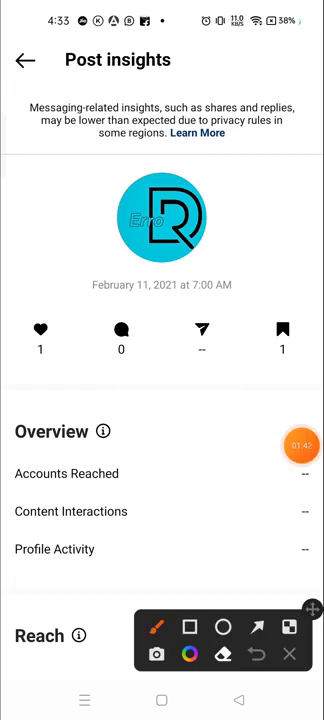
pyautogui.click(190, 628)
pyautogui.moveTo(24, 318); pyautogui.dragTo(62, 364)
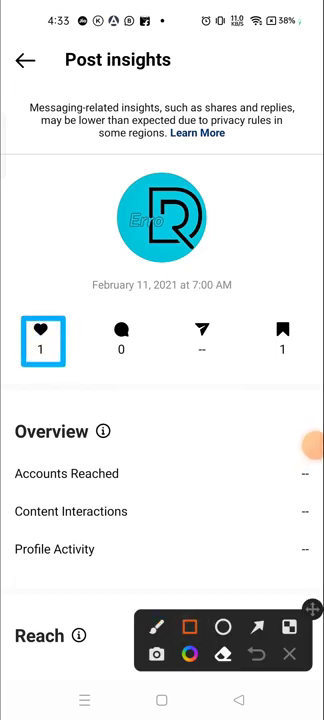
pyautogui.moveTo(104, 318); pyautogui.dragTo(144, 368)
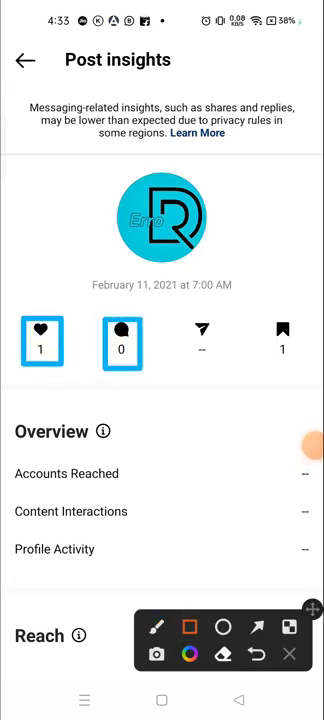
pyautogui.moveTo(177, 319); pyautogui.dragTo(221, 364)
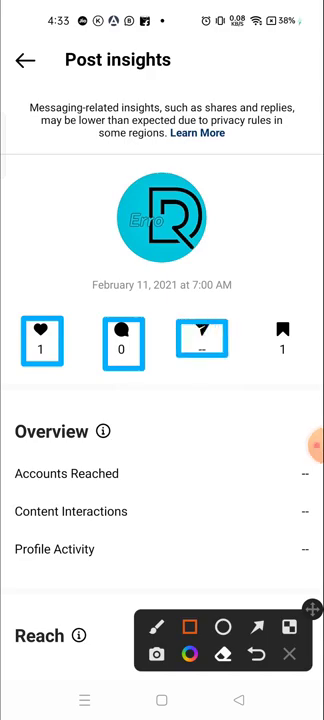
pyautogui.moveTo(264, 302)
pyautogui.mouseDown()
pyautogui.moveTo(271, 356)
pyautogui.moveTo(293, 378)
pyautogui.mouseUp()
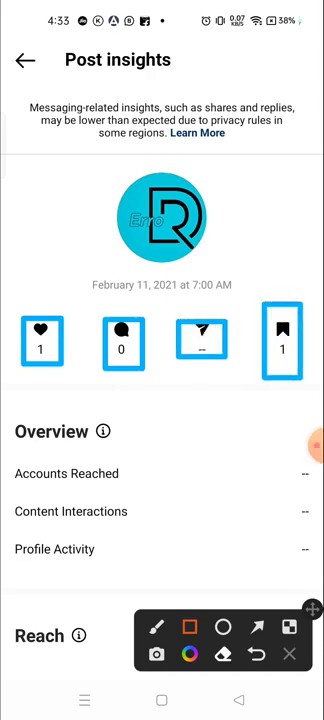
pyautogui.click(289, 654)
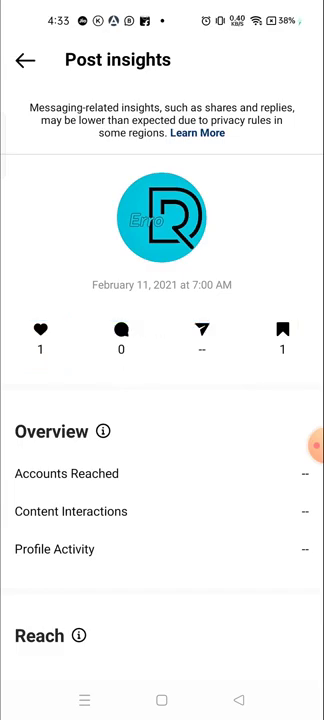
pyautogui.scroll(-5, 162, 400)
pyautogui.scroll(-5, 162, 400)
pyautogui.scroll(-3, 162, 400)
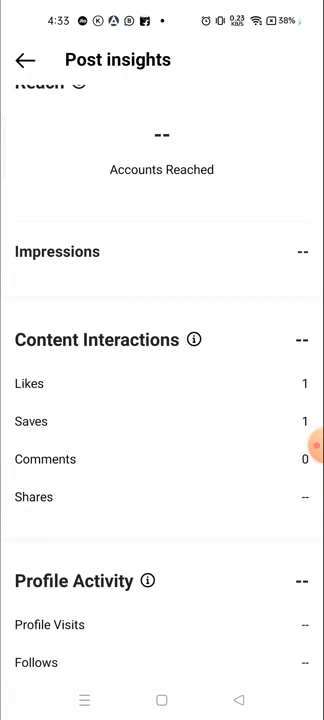
# Check the DR logo post's Saves count under Content Interactions
pyautogui.click(315, 447)
pyautogui.click(303, 447)
pyautogui.click(247, 474)
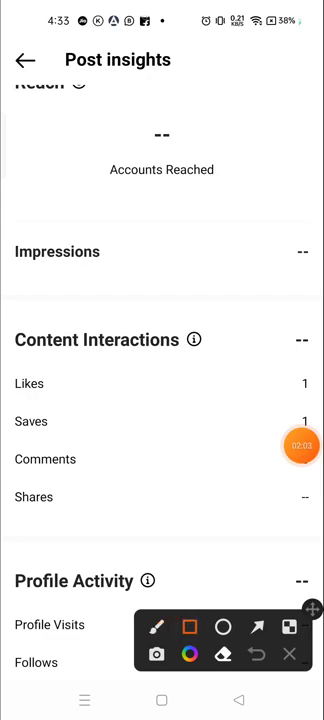
pyautogui.click(189, 626)
pyautogui.moveTo(17, 409); pyautogui.dragTo(312, 440)
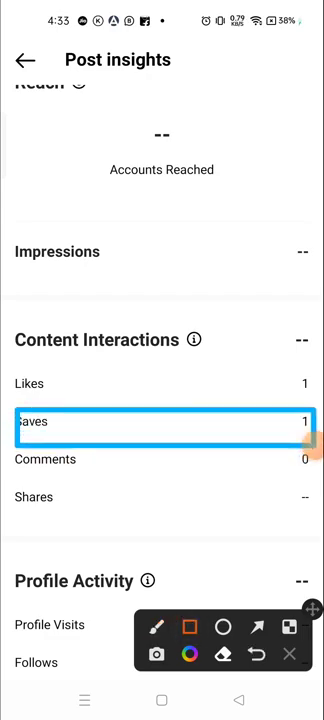
pyautogui.click(289, 654)
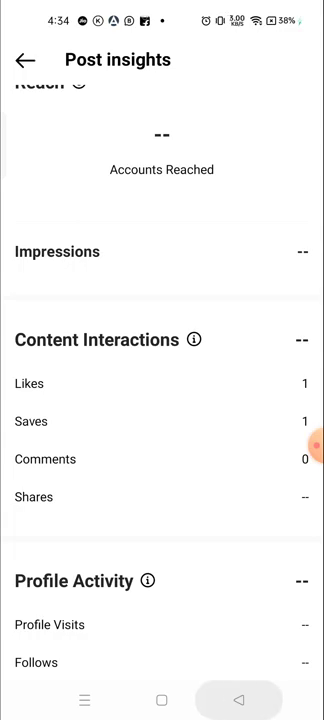
# Back out through the posts and home feeds to the Android home screen
pyautogui.click(238, 700)
pyautogui.click(238, 700)
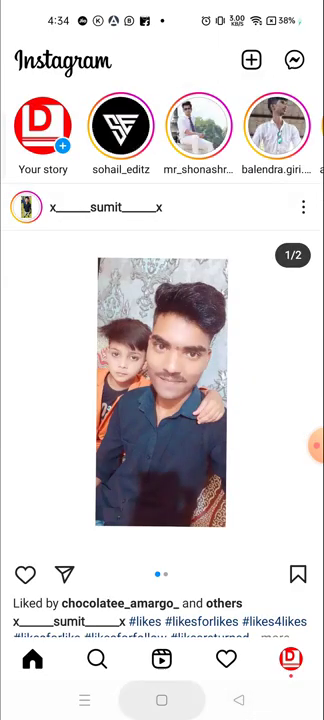
pyautogui.click(161, 700)
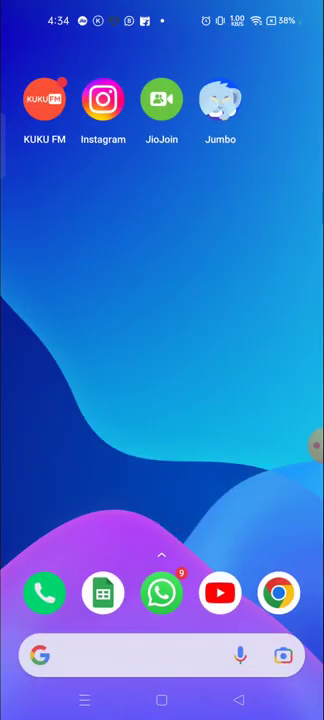